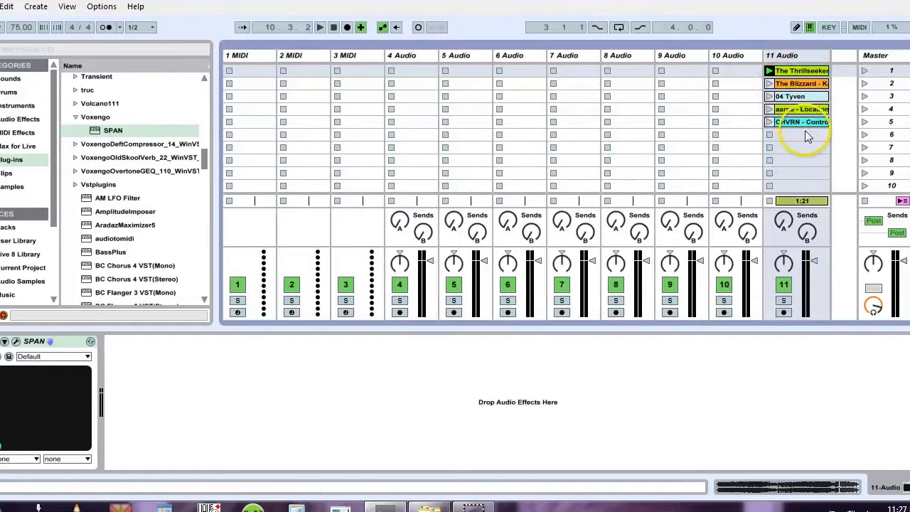
Launch The Thrillseekers clip on track 11, then open, reposition and close the SPAN window
{"action": "left_click", "coordinate": [796, 55]}
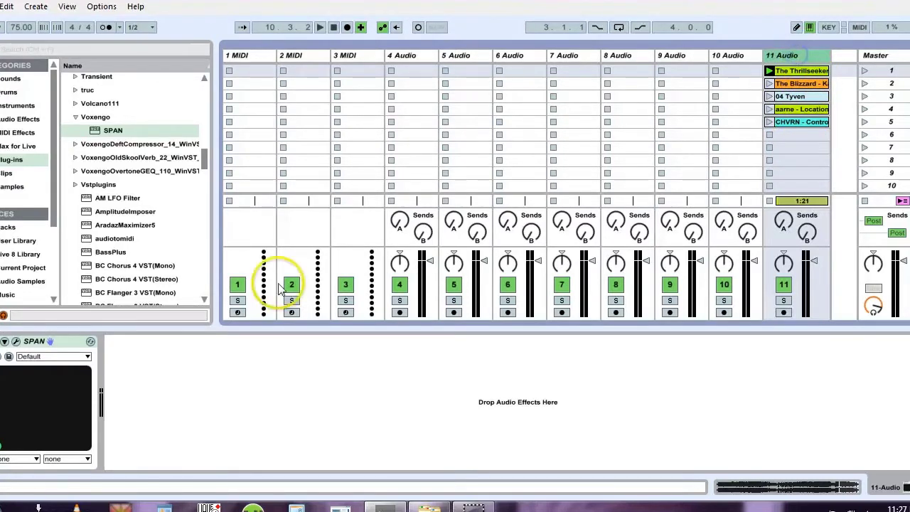
{"action": "left_click", "coordinate": [17, 341]}
{"action": "left_click_drag", "start_coordinate": [334, 8], "coordinate": [378, 26]}
{"action": "left_click", "coordinate": [800, 202]}
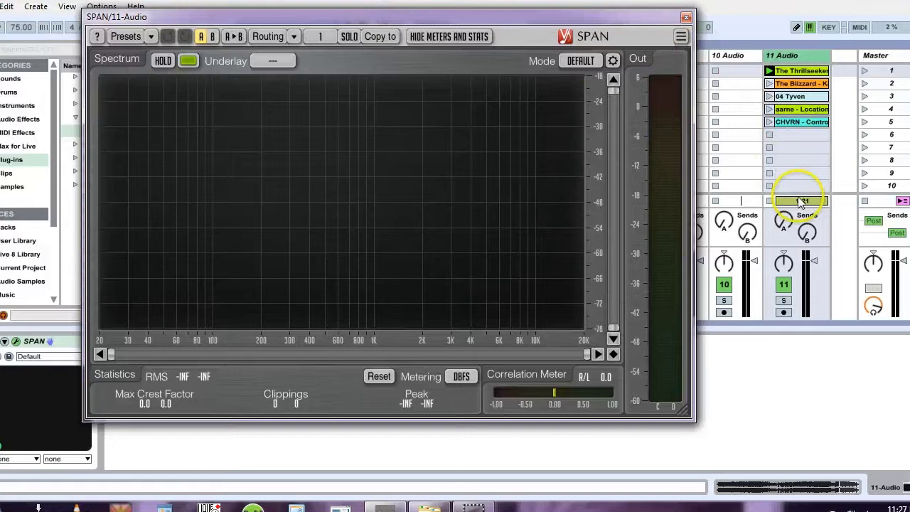
{"action": "left_click", "coordinate": [685, 17]}
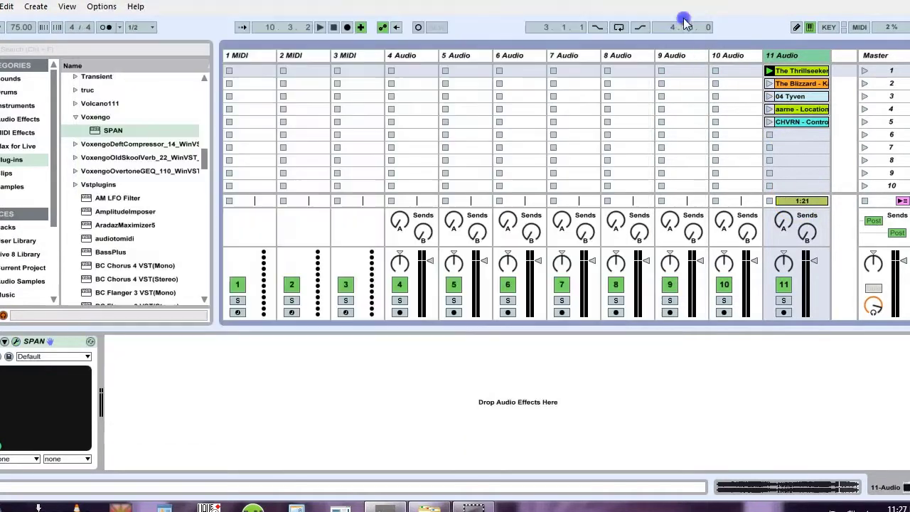
Select each track 11 clip in turn: Thrillseekers, CHVRN, Blizzard, 04 Tyven, aarne, CHVRN
{"action": "left_click", "coordinate": [798, 75]}
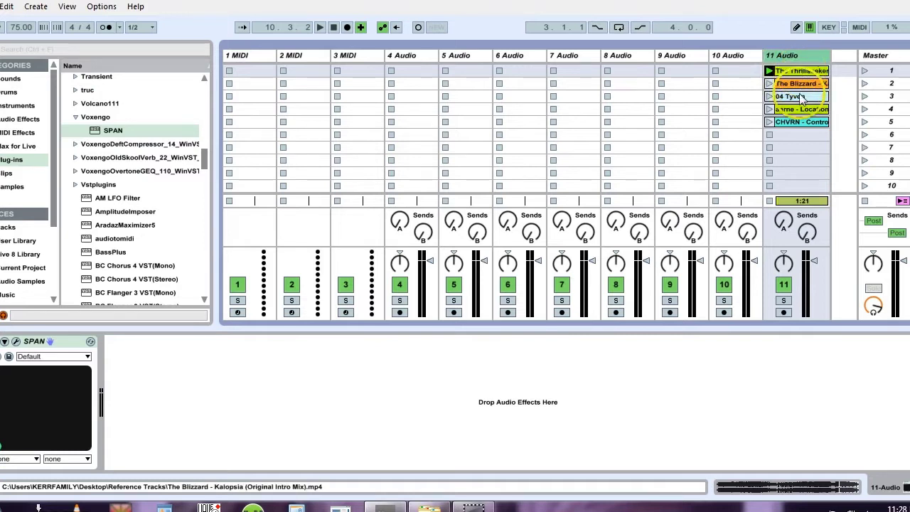
{"action": "left_click", "coordinate": [797, 123]}
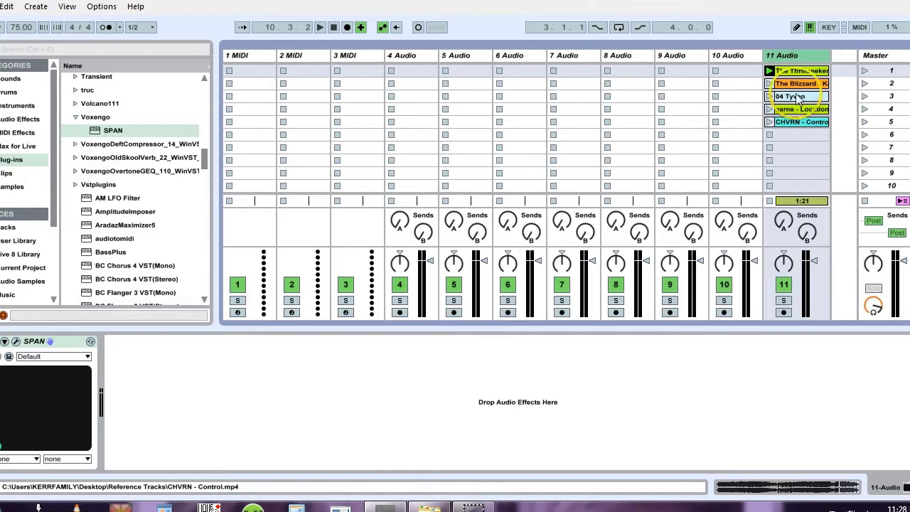
{"action": "left_click", "coordinate": [801, 72]}
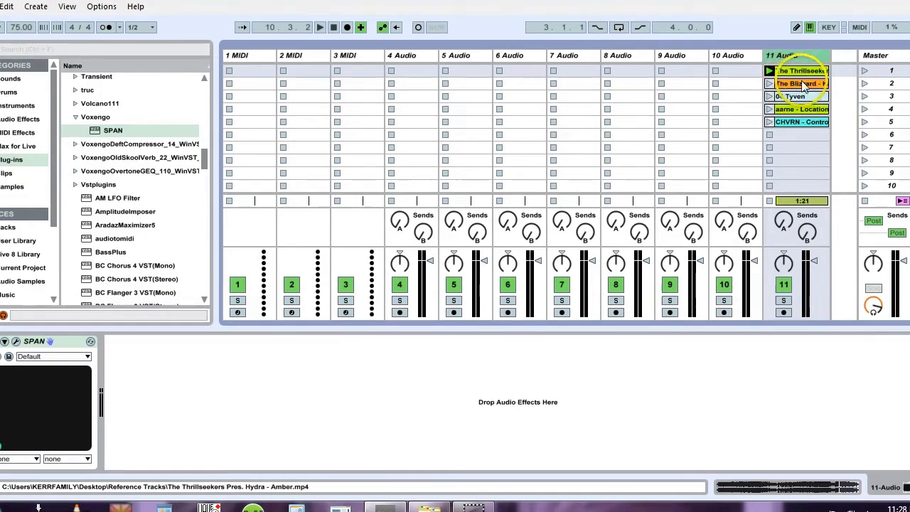
{"action": "left_click", "coordinate": [815, 85]}
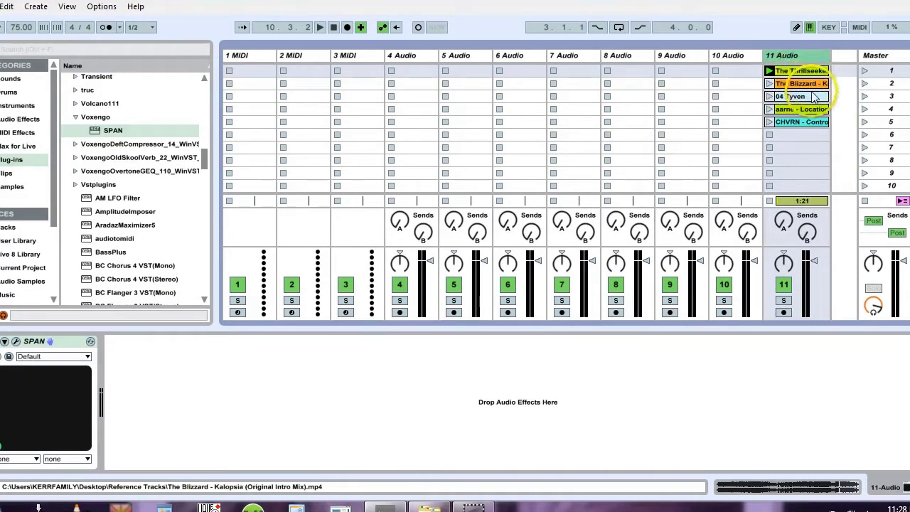
{"action": "left_click", "coordinate": [812, 97]}
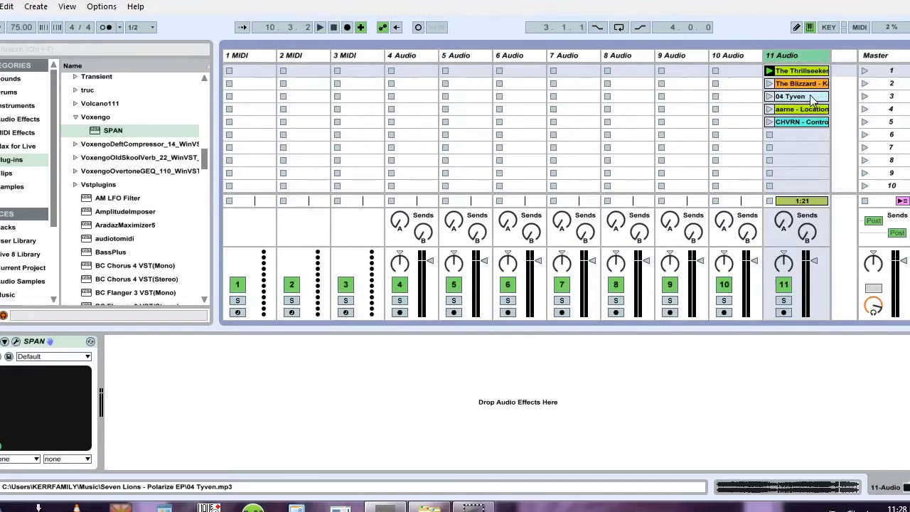
{"action": "left_click", "coordinate": [801, 111]}
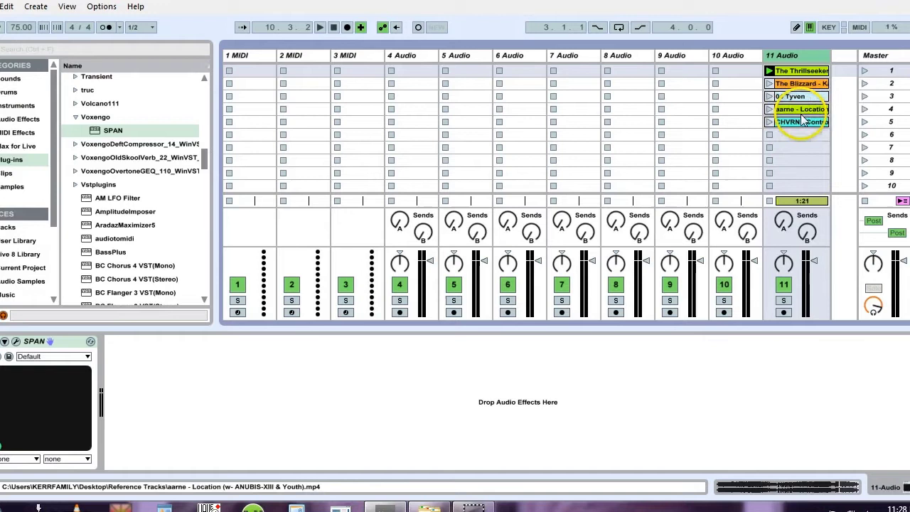
{"action": "left_click", "coordinate": [804, 121]}
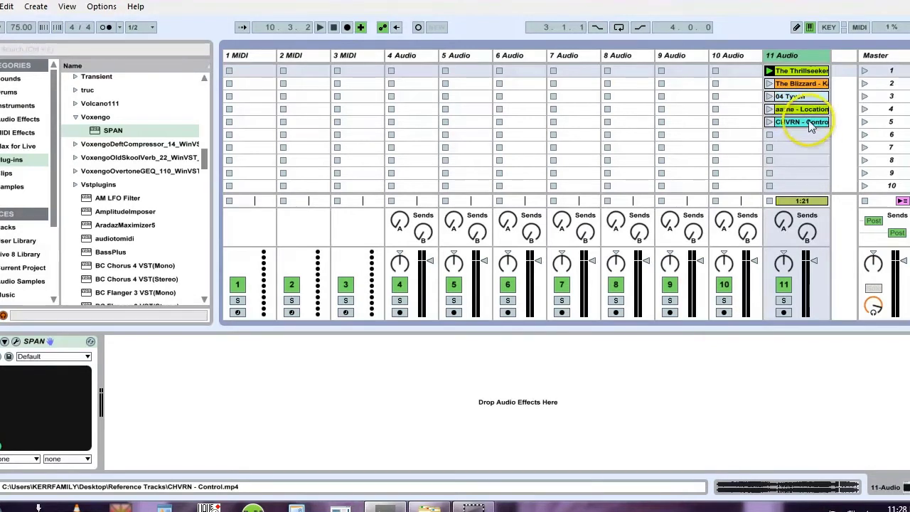
Show CHVRN - Control's waveform in Clip View, then step up through each clip to The Thrillseekers
{"action": "double_click", "coordinate": [808, 122]}
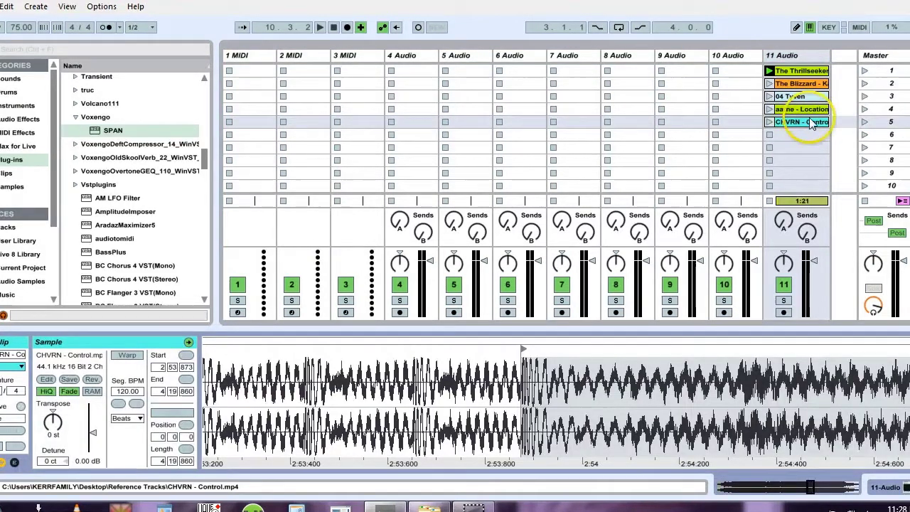
{"action": "left_click", "coordinate": [799, 107]}
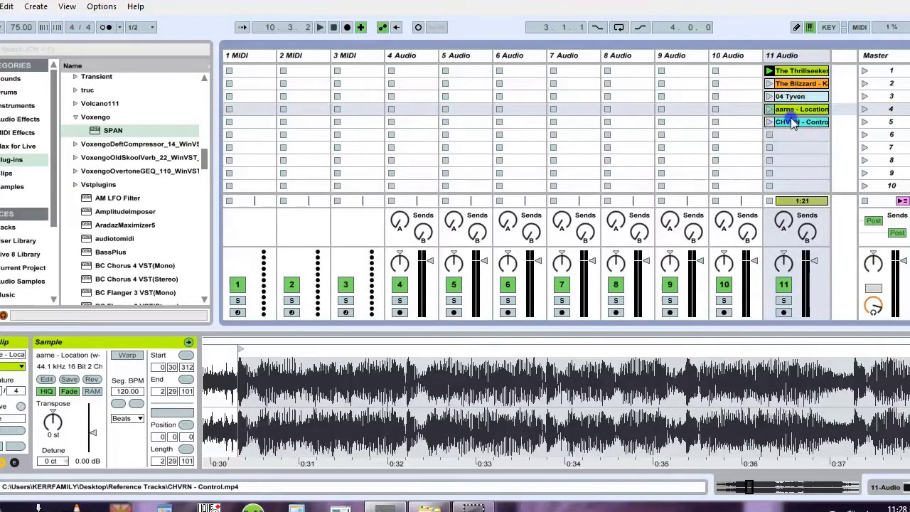
{"action": "left_click", "coordinate": [791, 118]}
{"action": "left_click", "coordinate": [790, 110]}
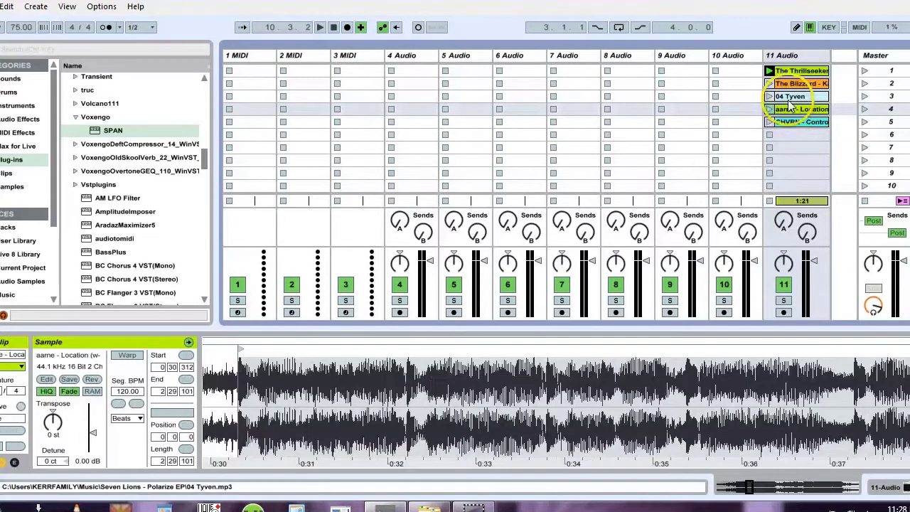
{"action": "left_click", "coordinate": [791, 97]}
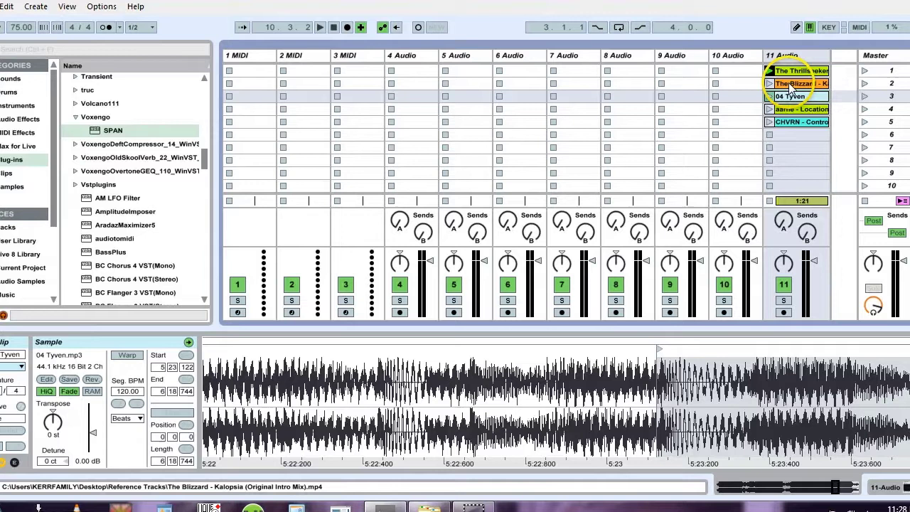
{"action": "left_click", "coordinate": [792, 84]}
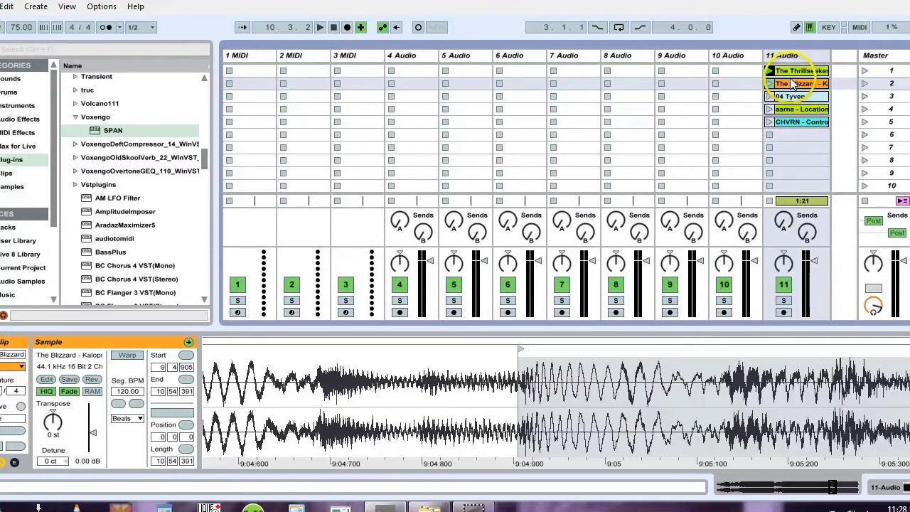
{"action": "left_click", "coordinate": [791, 73]}
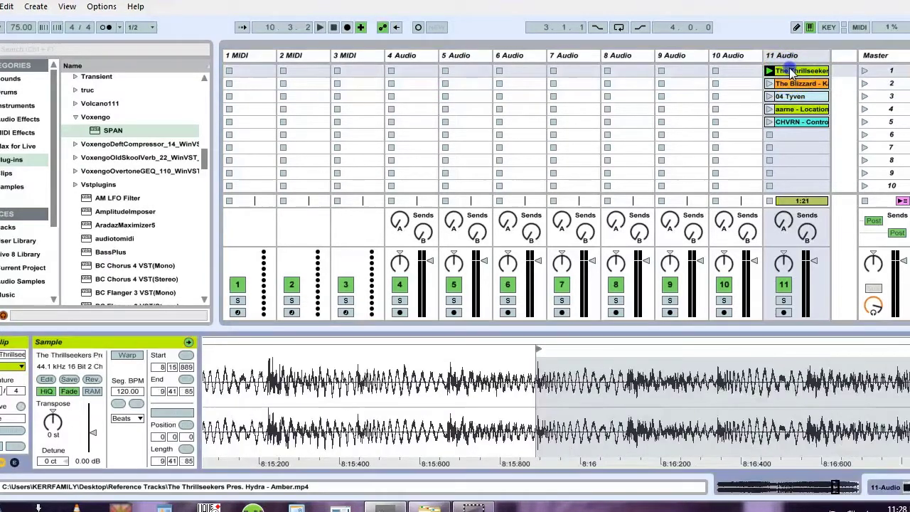
Zoom out to the full Thrillseekers waveform, mark near 4:30, then return to track 11's SPAN device
{"action": "double_click", "coordinate": [503, 352]}
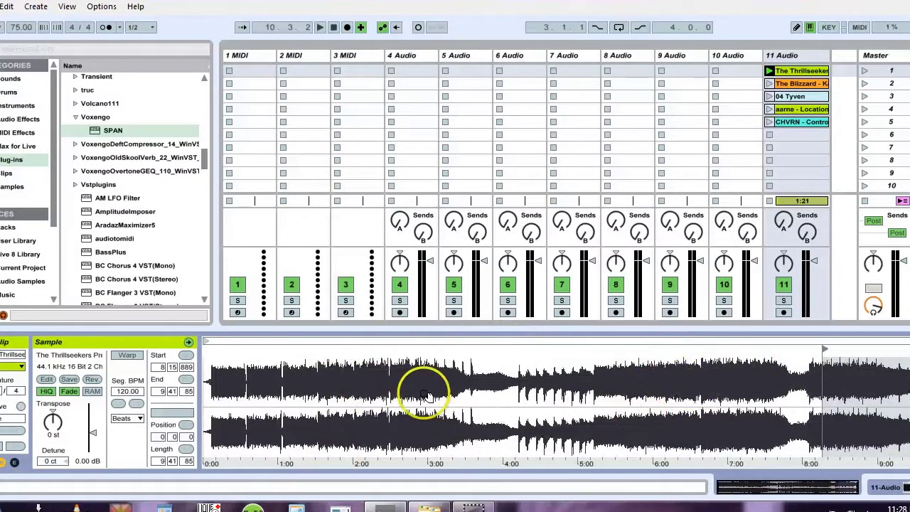
{"action": "left_click", "coordinate": [551, 380]}
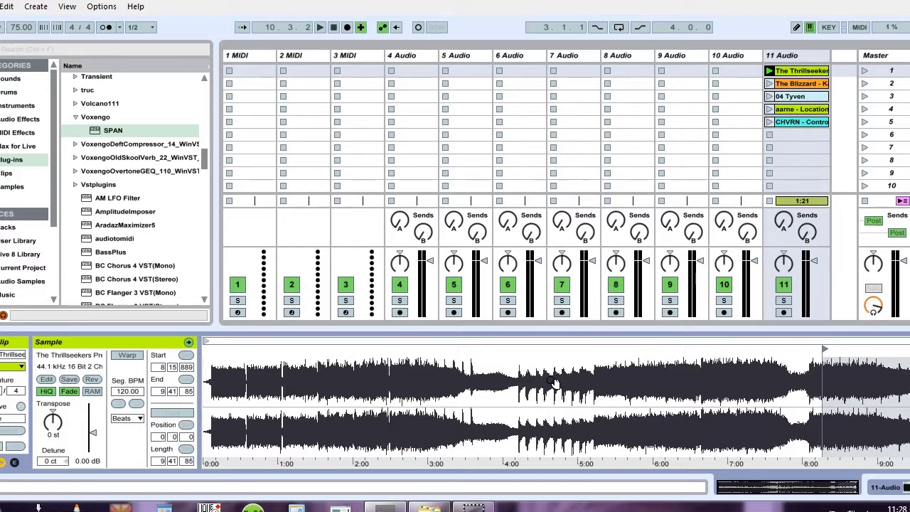
{"action": "left_click_drag", "start_coordinate": [590, 367], "coordinate": [603, 364]}
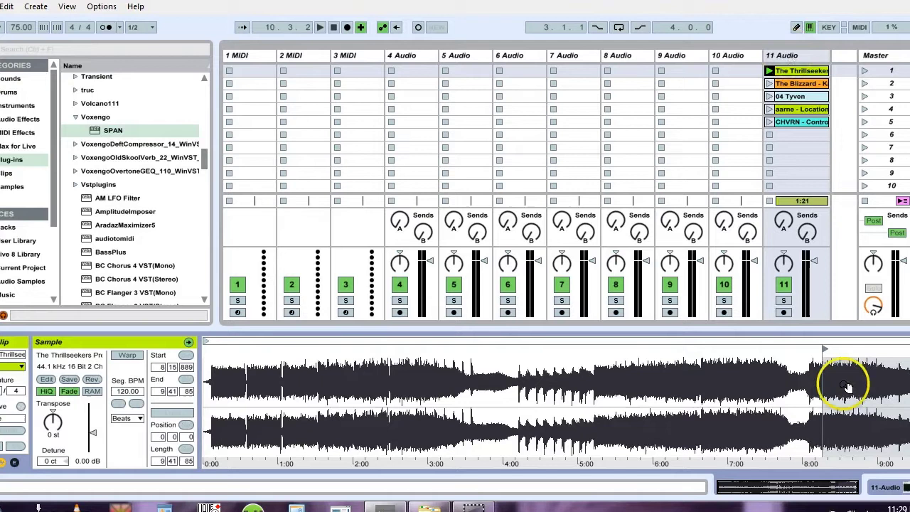
{"action": "left_click", "coordinate": [892, 489]}
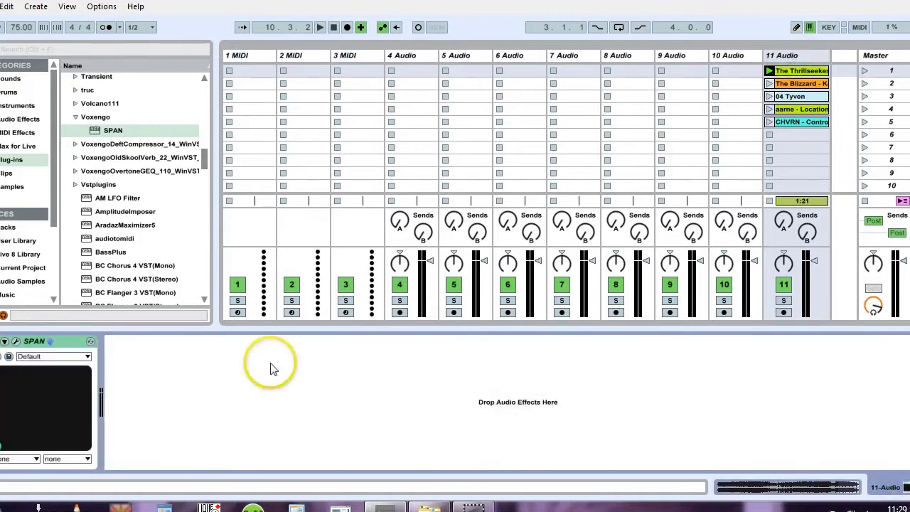
Open and position the SPAN analyser window, then launch The Blizzard - Kalopsia clip
{"action": "left_click", "coordinate": [14, 342]}
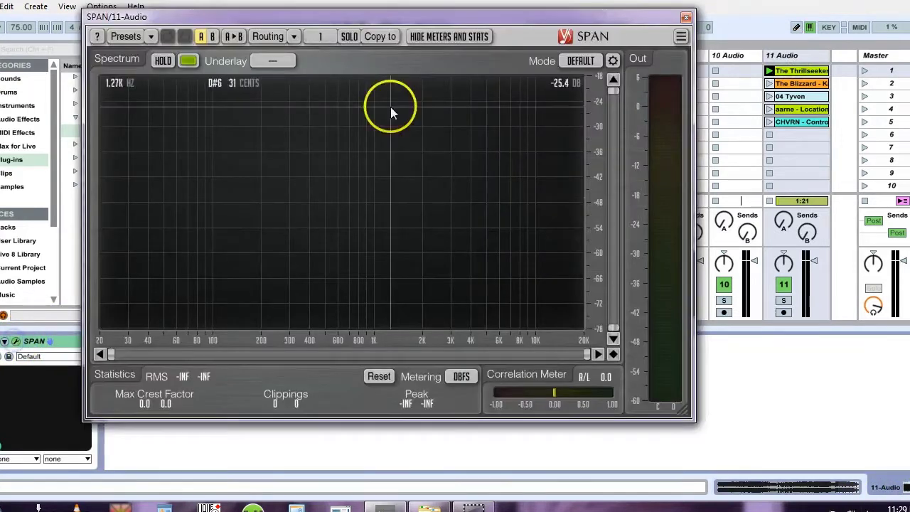
{"action": "left_click_drag", "start_coordinate": [420, 23], "coordinate": [441, 27]}
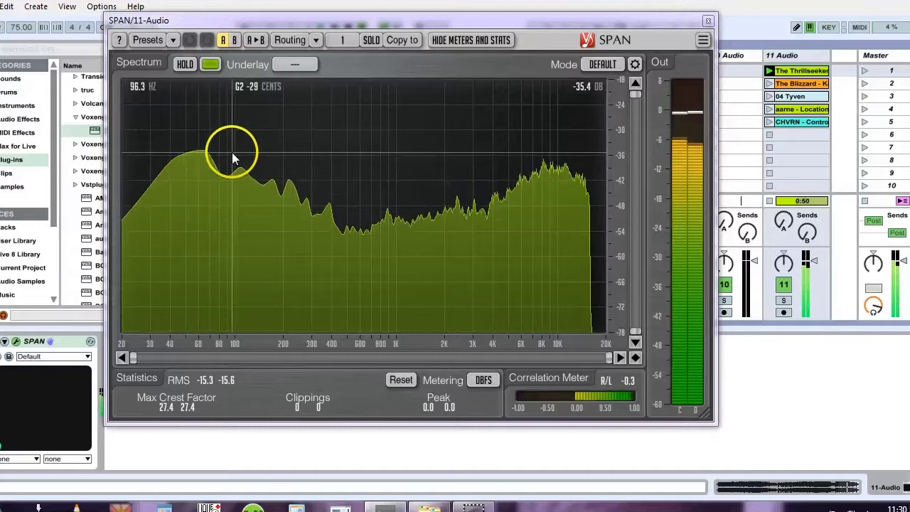
{"action": "left_click", "coordinate": [789, 85]}
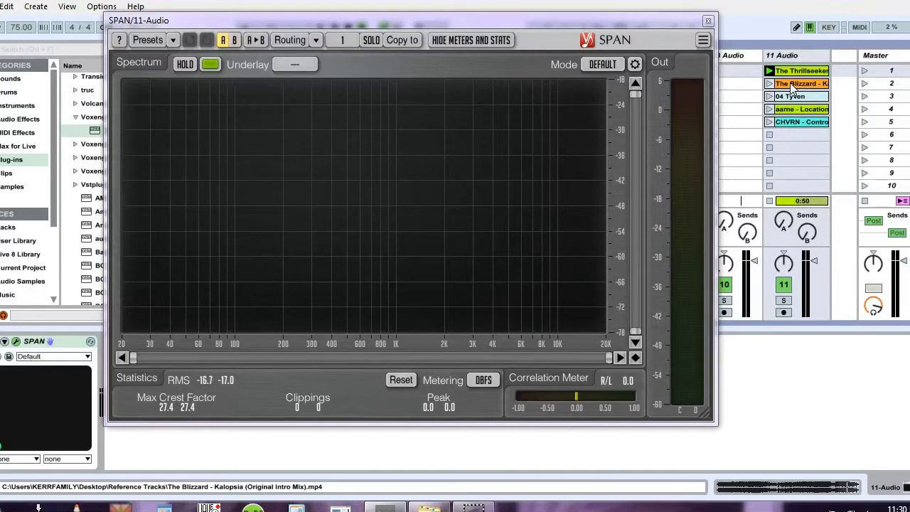
Play The Blizzard and The Thrillseekers clips and sweep SPAN's readout across the spectrum
{"action": "left_click", "coordinate": [776, 84]}
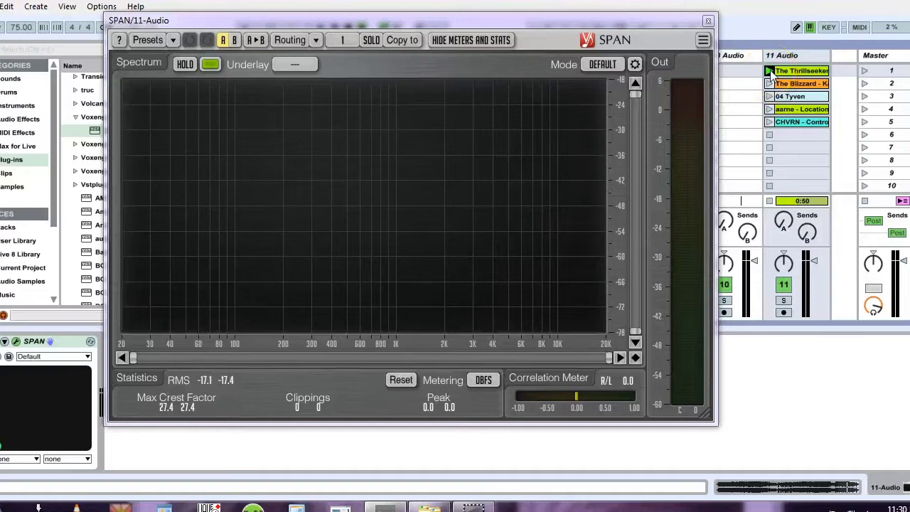
{"action": "left_click", "coordinate": [770, 71]}
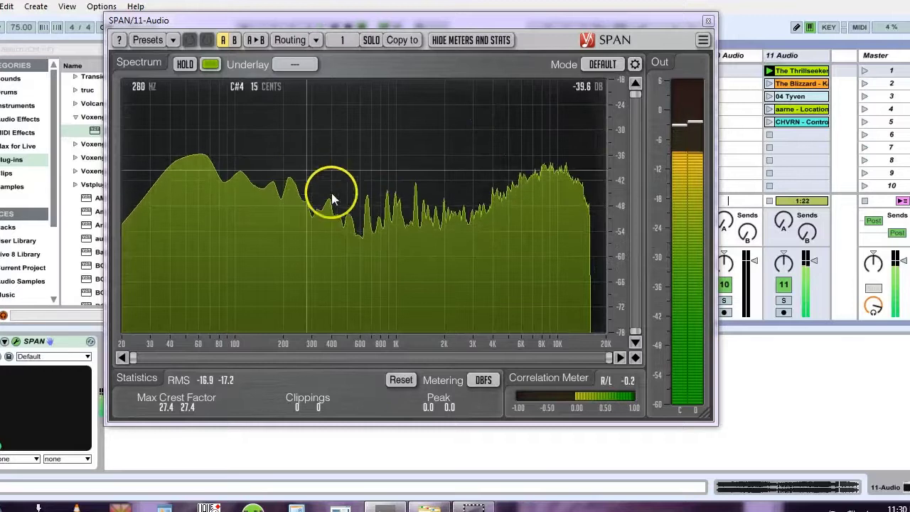
{"action": "left_click", "coordinate": [769, 84]}
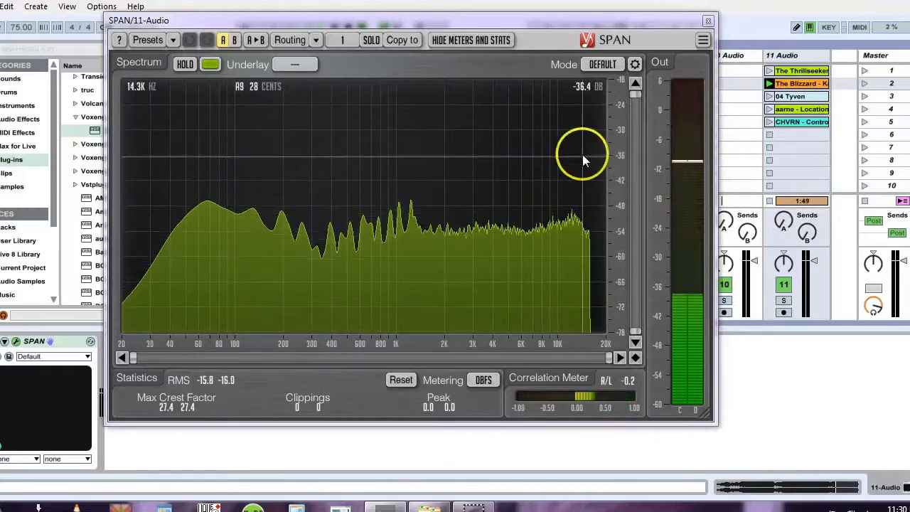
{"action": "left_click", "coordinate": [206, 144]}
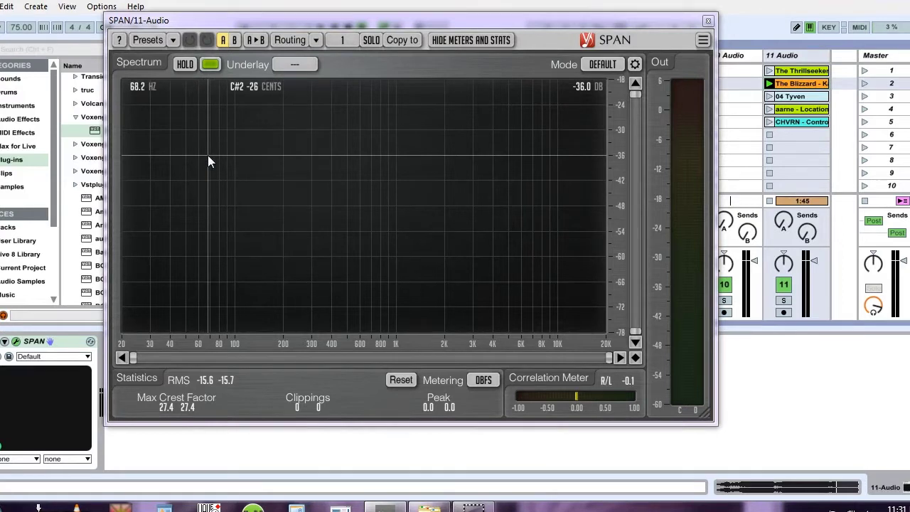
{"action": "left_click", "coordinate": [207, 161]}
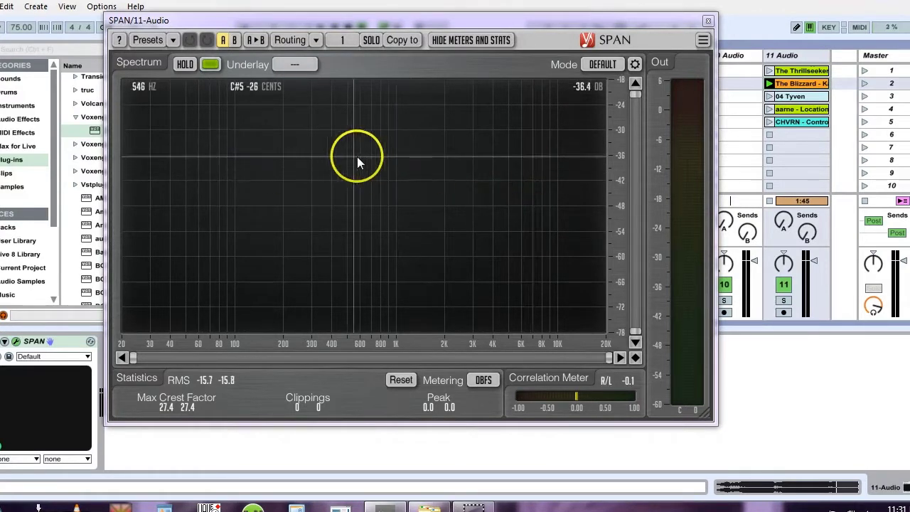
{"action": "left_click_drag", "start_coordinate": [357, 158], "coordinate": [476, 164]}
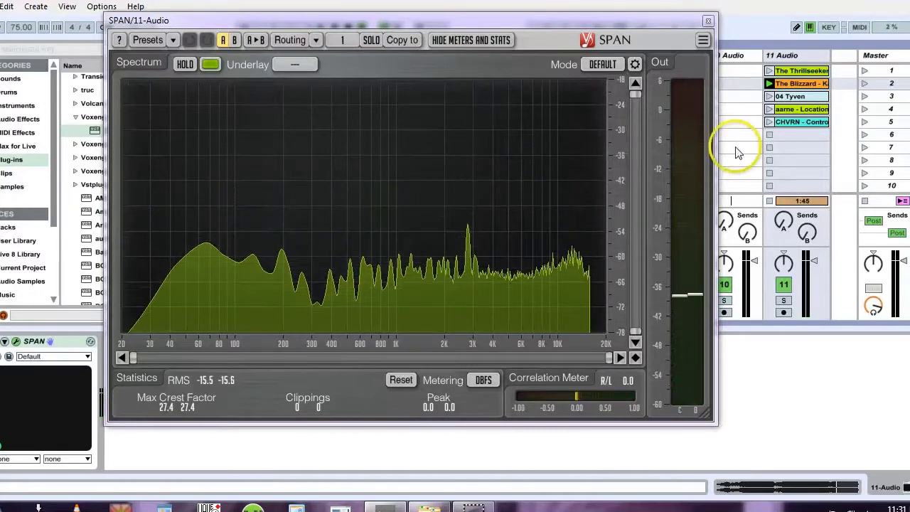
Select The Blizzard and The Thrillseekers clips, then launch 04 Tyven
{"action": "left_click", "coordinate": [794, 83]}
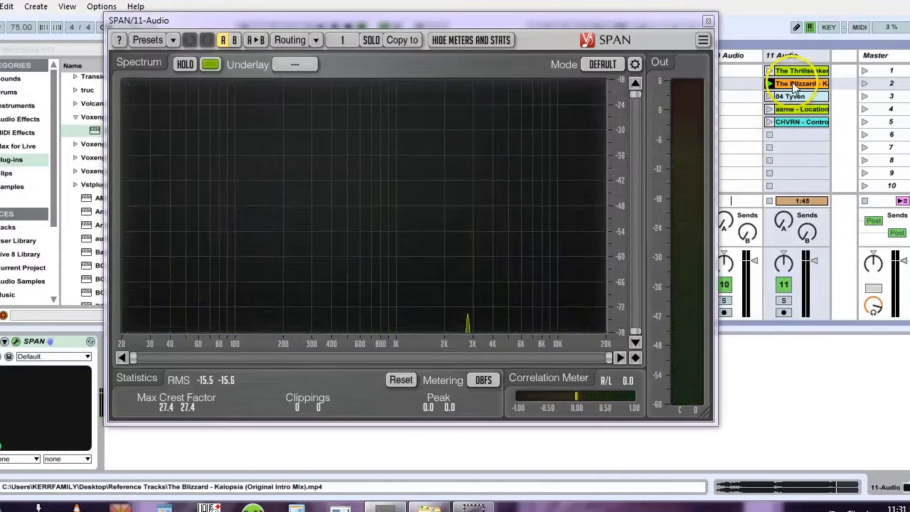
{"action": "left_click", "coordinate": [795, 72]}
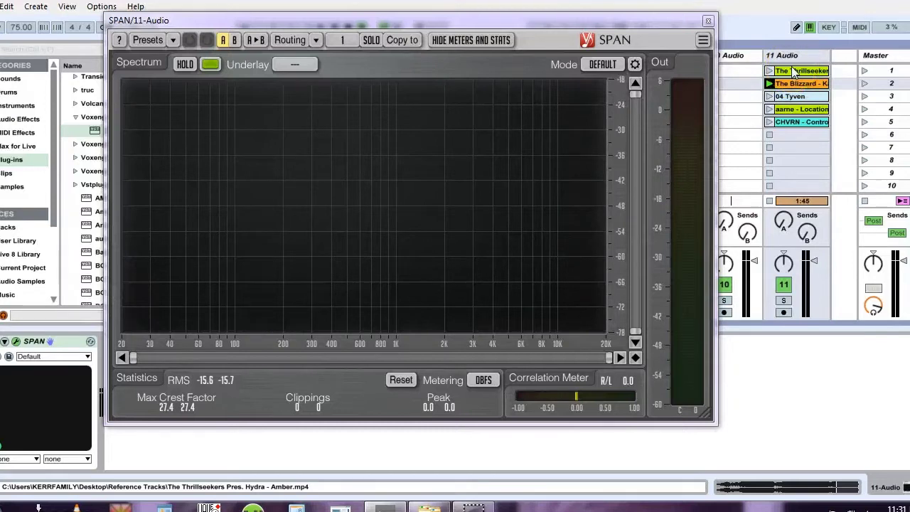
{"action": "left_click", "coordinate": [791, 71]}
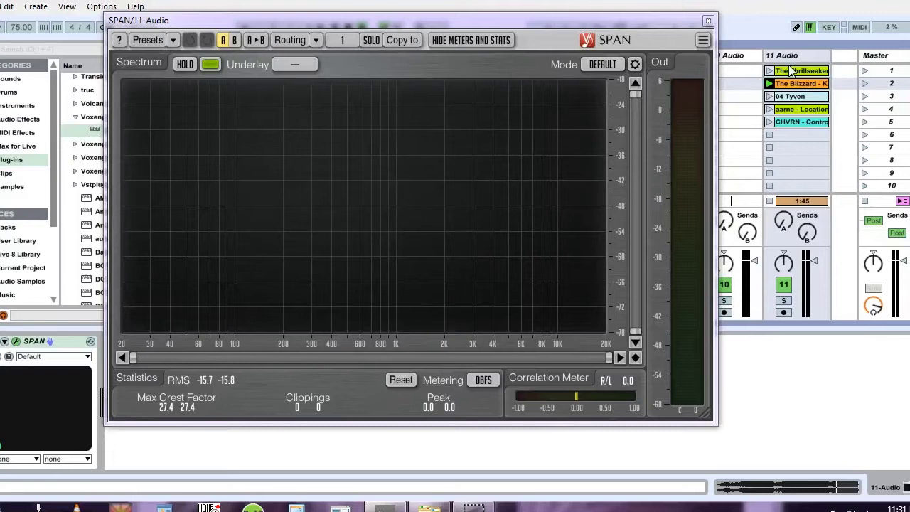
{"action": "left_click", "coordinate": [770, 97]}
Launch and then relaunch the 04 Tyven clip on track 11
{"action": "left_click", "coordinate": [769, 97]}
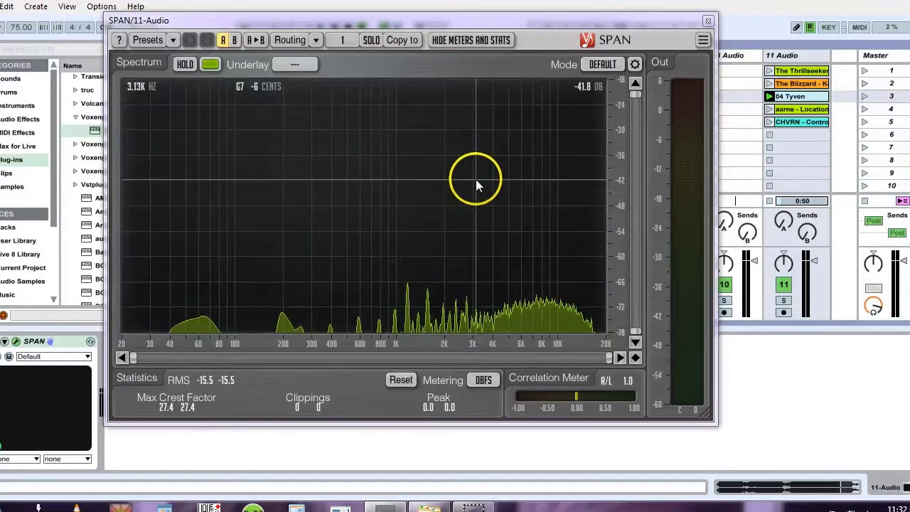
{"action": "left_click", "coordinate": [770, 96]}
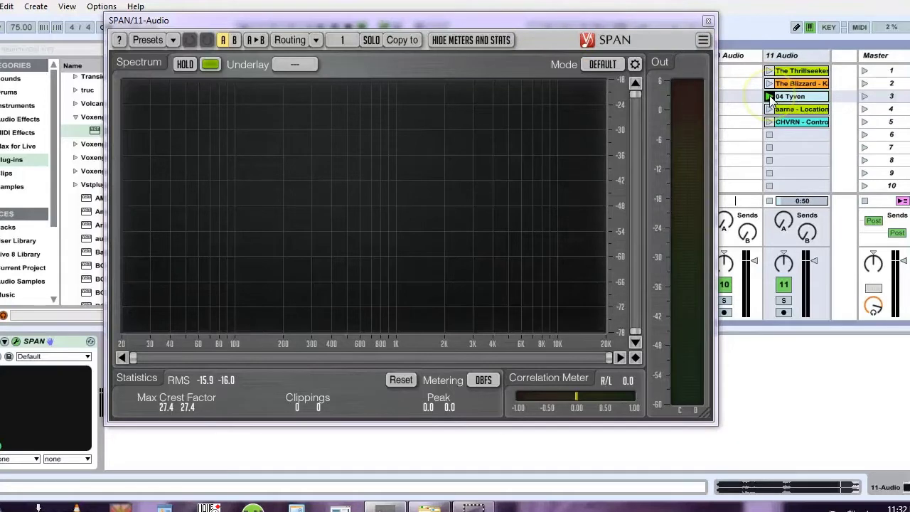
Restart 04 Tyven and reset SPAN's output peak-hold meter
{"action": "left_click", "coordinate": [770, 97]}
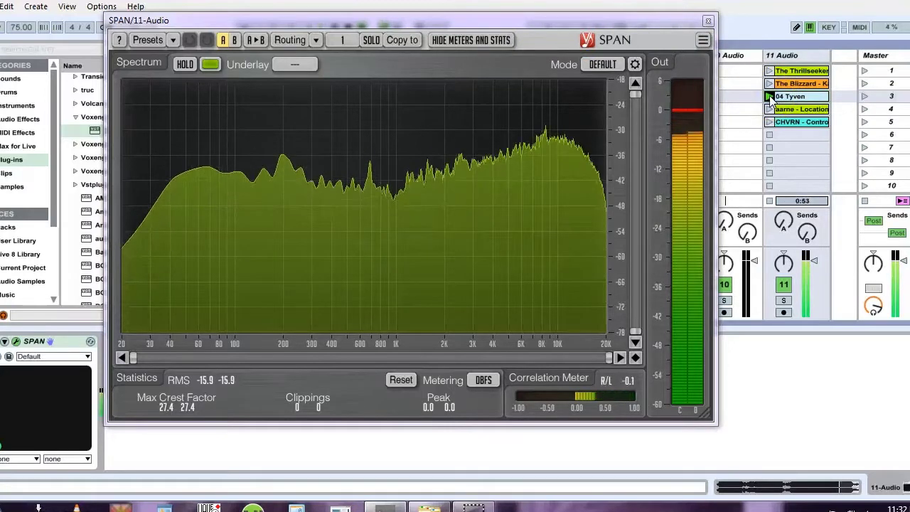
{"action": "left_click", "coordinate": [676, 116]}
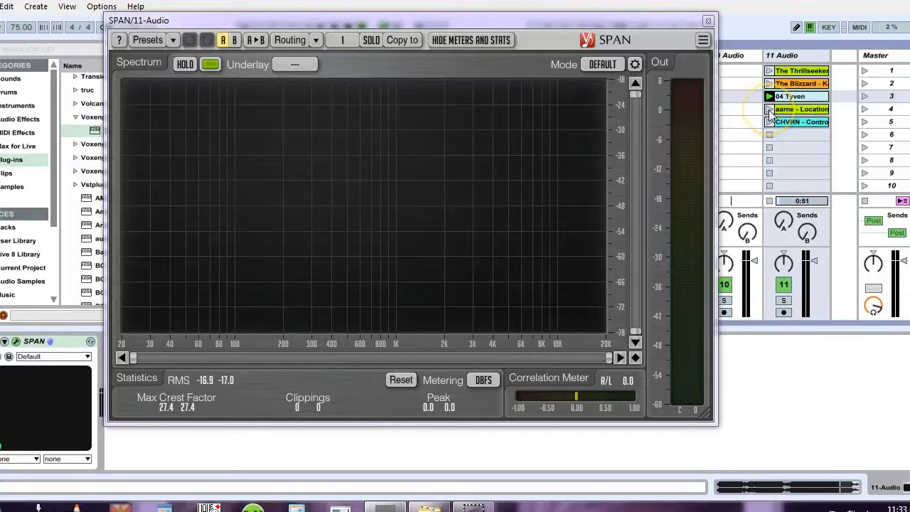
Launch aarne - Location, sweep SPAN's crosshair down to around 303 Hz, and resume playback
{"action": "left_click", "coordinate": [770, 110]}
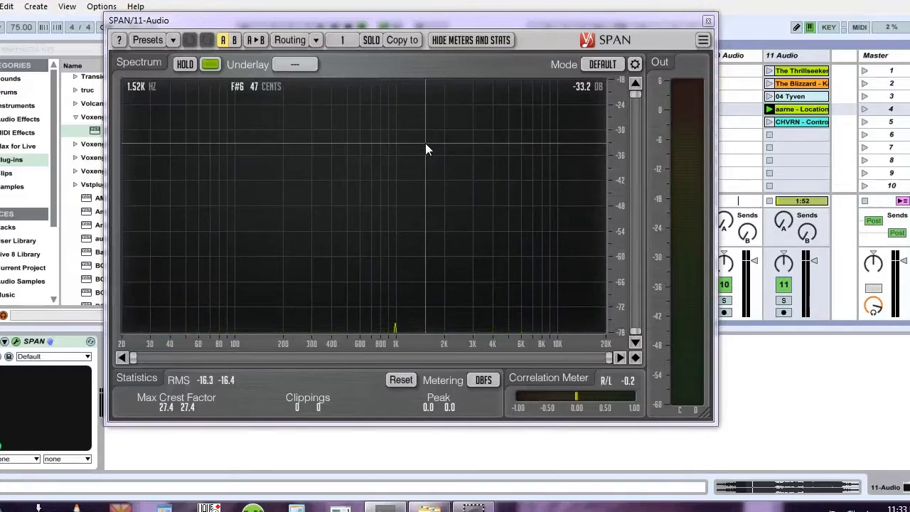
{"action": "left_click_drag", "start_coordinate": [425, 150], "coordinate": [354, 176]}
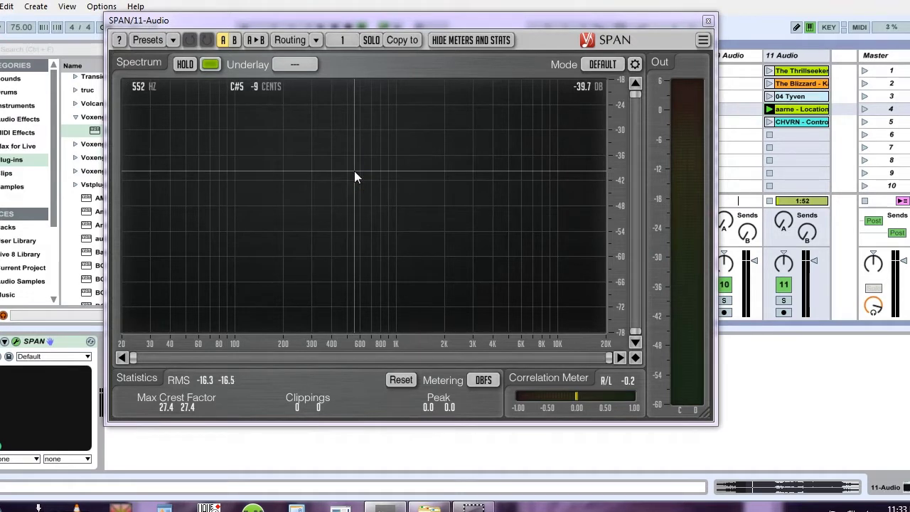
{"action": "mouse_move", "coordinate": [354, 177]}
{"action": "left_mouse_down"}
{"action": "mouse_move", "coordinate": [372, 180]}
{"action": "mouse_move", "coordinate": [310, 210]}
{"action": "mouse_move", "coordinate": [355, 193]}
{"action": "mouse_move", "coordinate": [372, 159]}
{"action": "mouse_move", "coordinate": [365, 197]}
{"action": "mouse_move", "coordinate": [353, 186]}
{"action": "left_mouse_up"}
{"action": "key", "text": "space"}
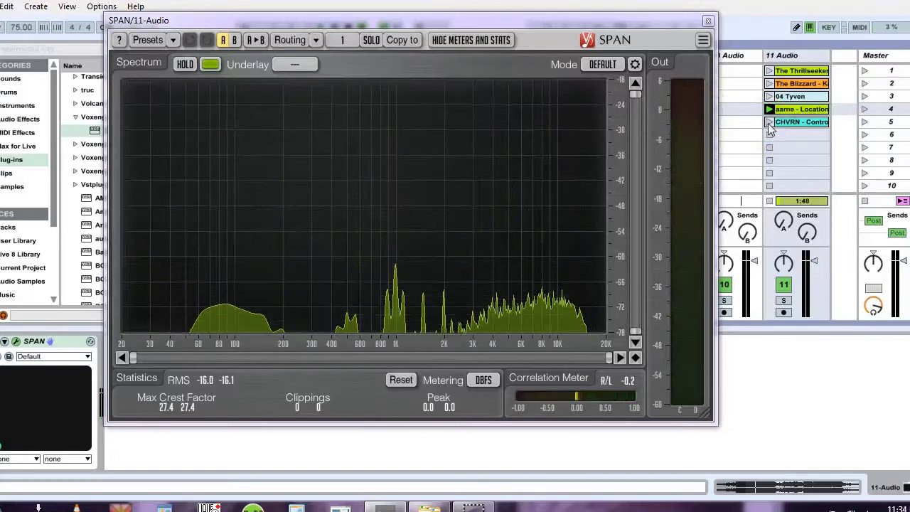
Check a spectrum level reading, then launch and start playing the CHVRN - Control clip
{"action": "left_click", "coordinate": [629, 188]}
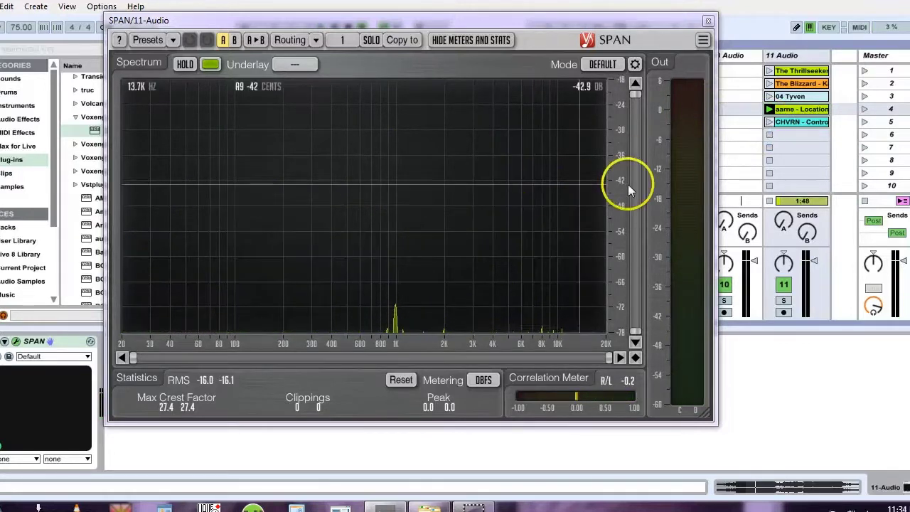
{"action": "left_click", "coordinate": [768, 123]}
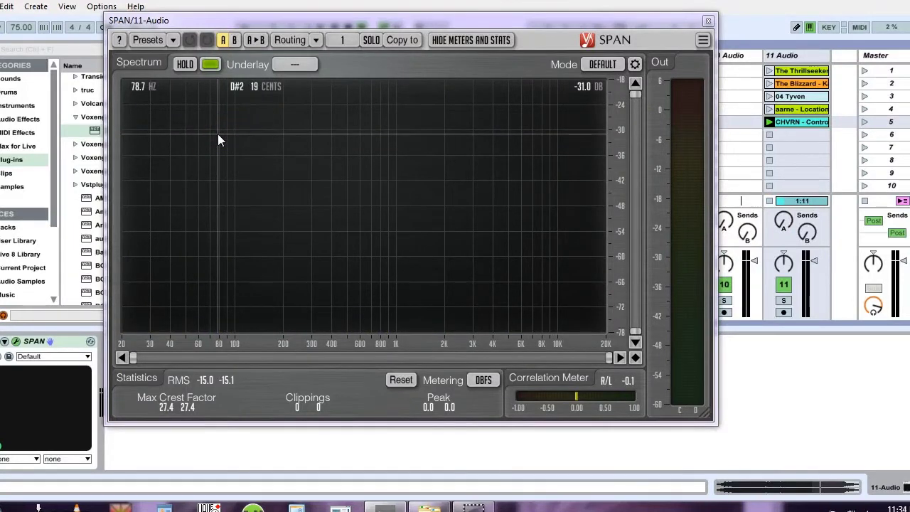
{"action": "key", "text": "space"}
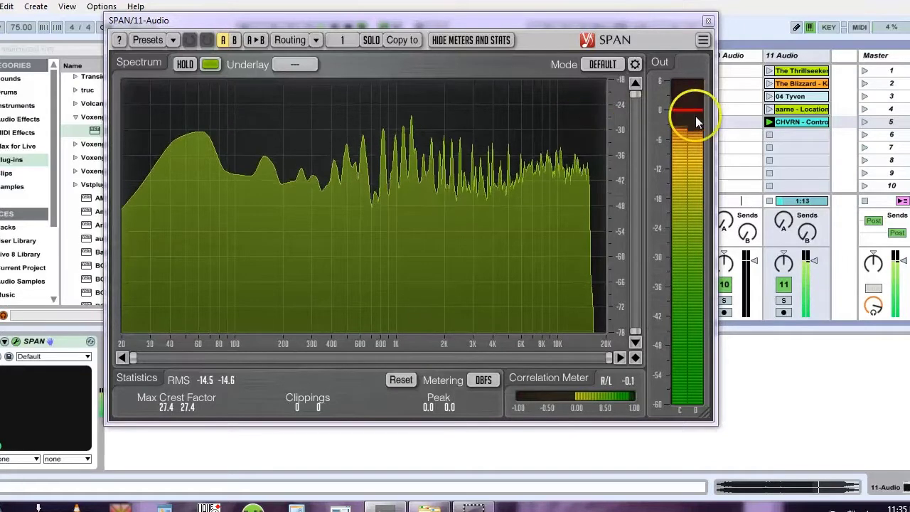
Replay 04 Tyven for comparison, then close the SPAN analyser window
{"action": "left_click", "coordinate": [770, 96]}
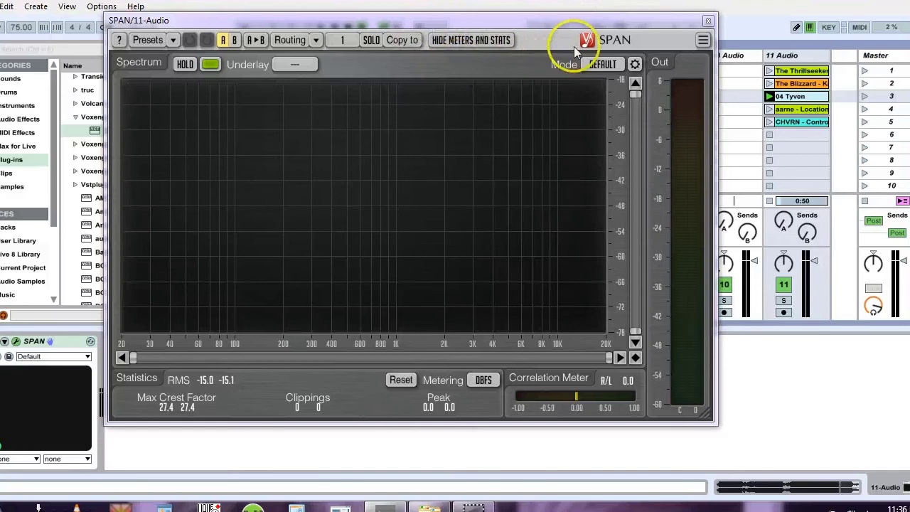
{"action": "left_click", "coordinate": [709, 23]}
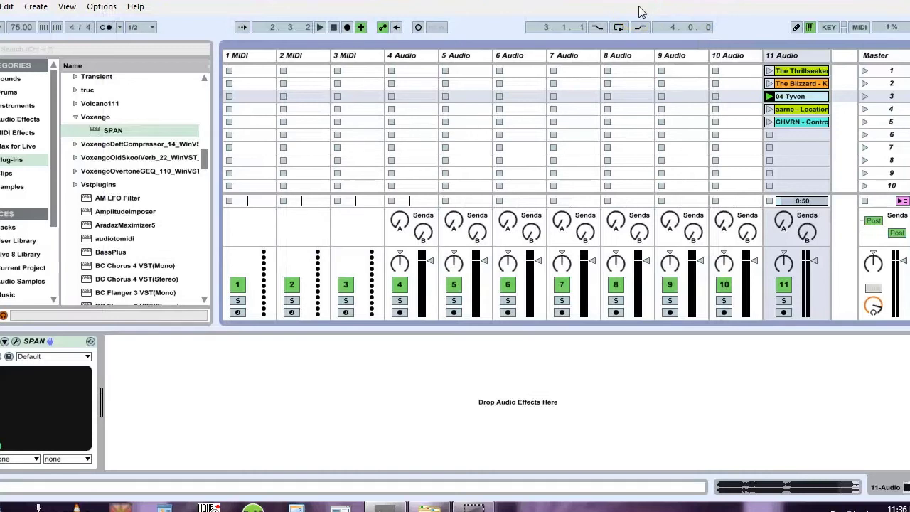